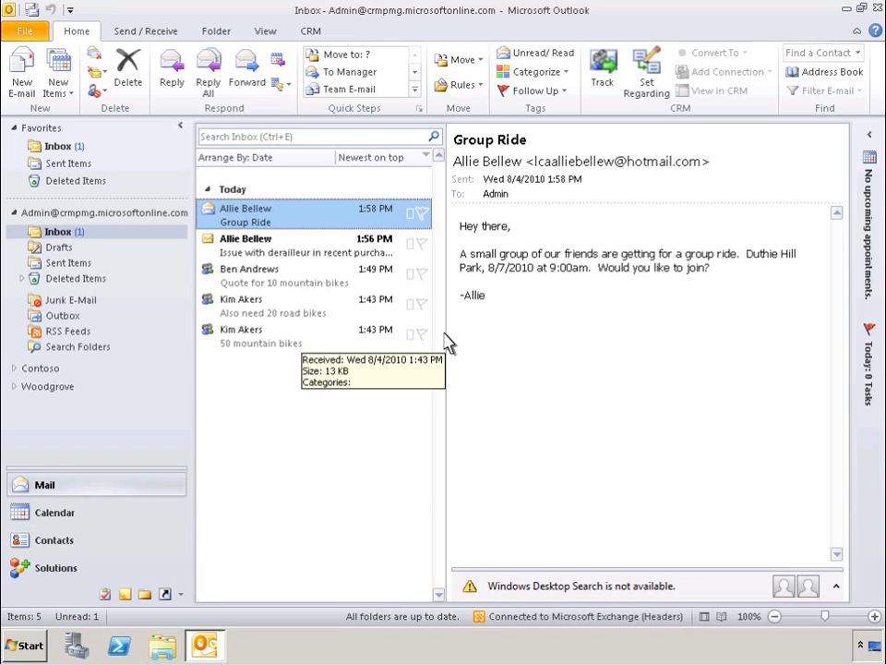
- Convert the "Also need 20 road bikes" e-mail to an opportunity without recording a closed campaign response, and close the new opportunity form
{"action": "left_click", "coordinate": [245, 340]}
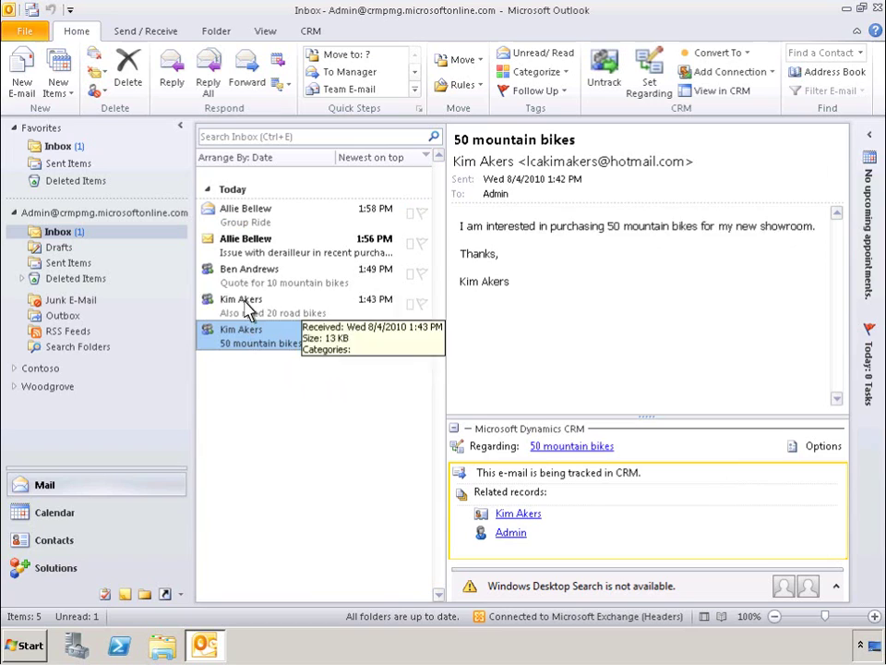
{"action": "left_click", "coordinate": [248, 311]}
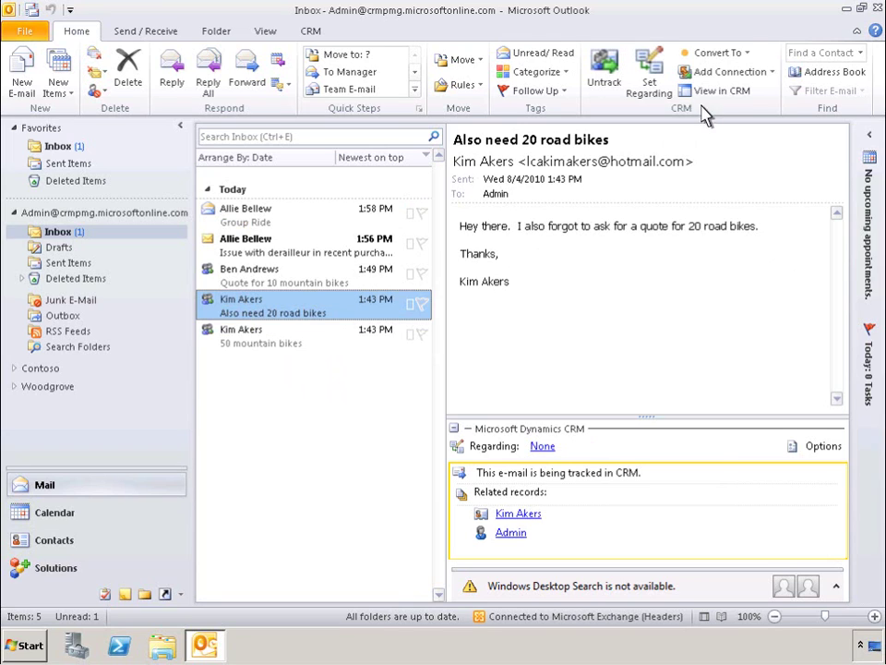
{"action": "left_click", "coordinate": [744, 60]}
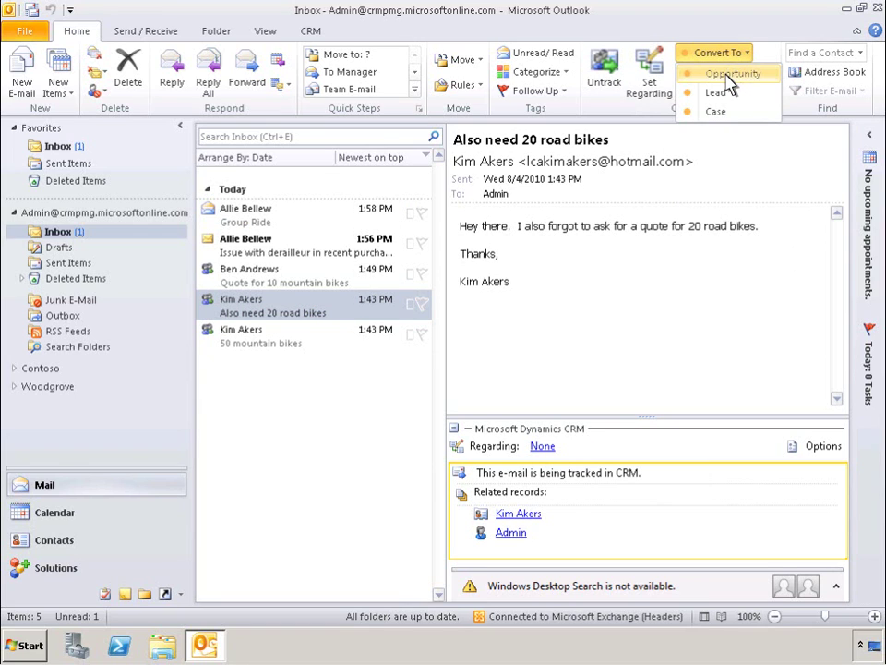
{"action": "left_click", "coordinate": [731, 76]}
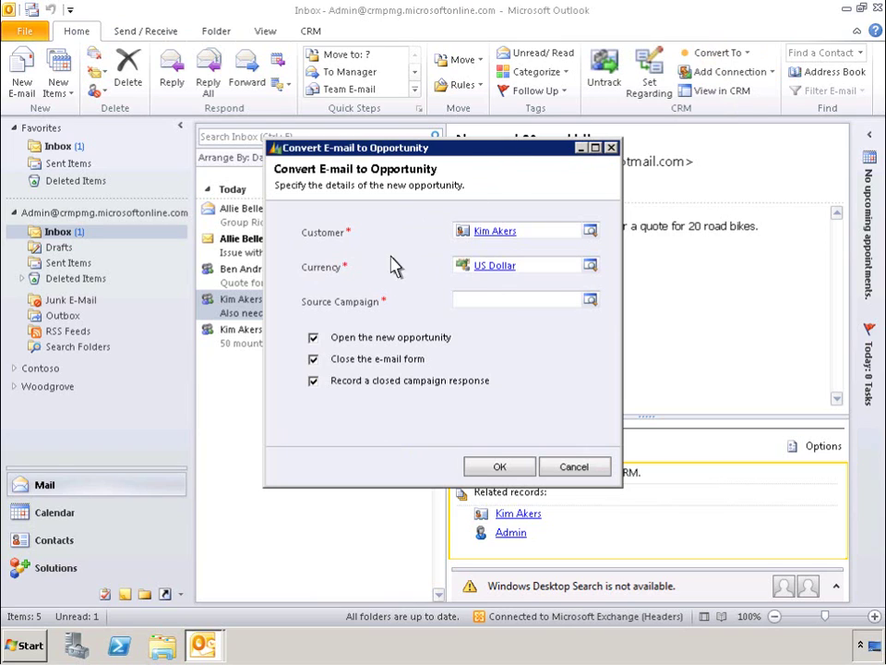
{"action": "left_click", "coordinate": [314, 382]}
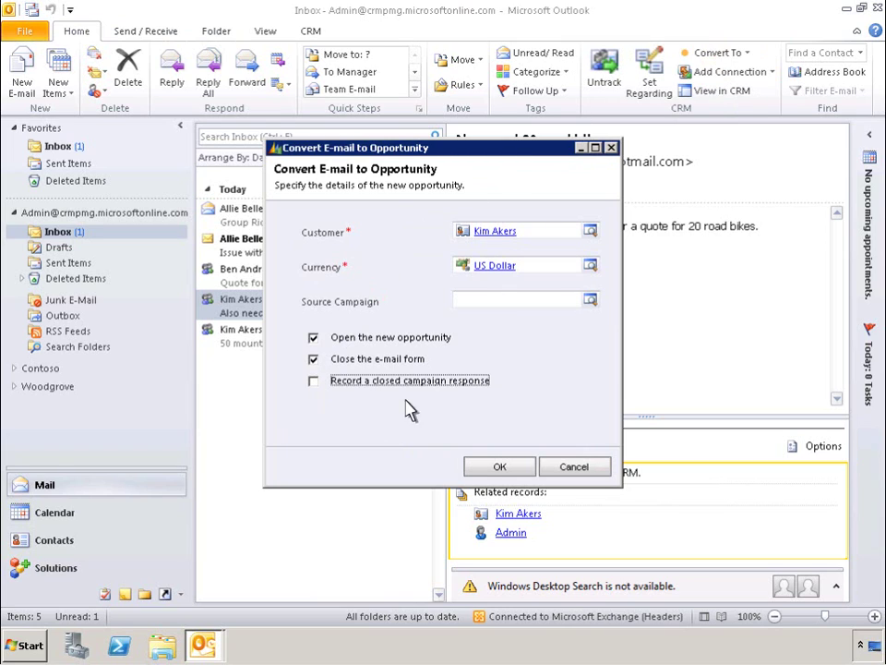
{"action": "left_click", "coordinate": [499, 467]}
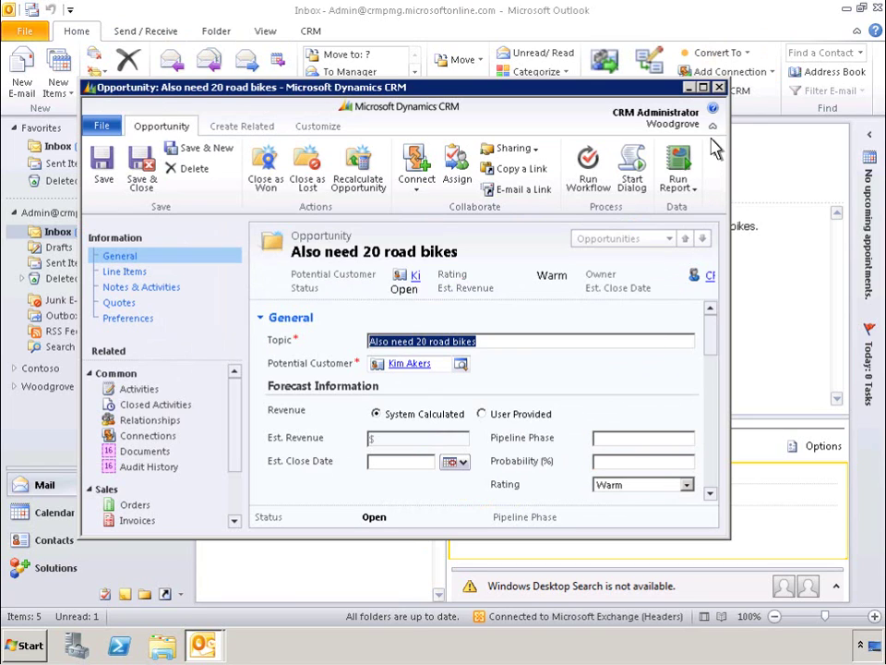
{"action": "left_click", "coordinate": [720, 87]}
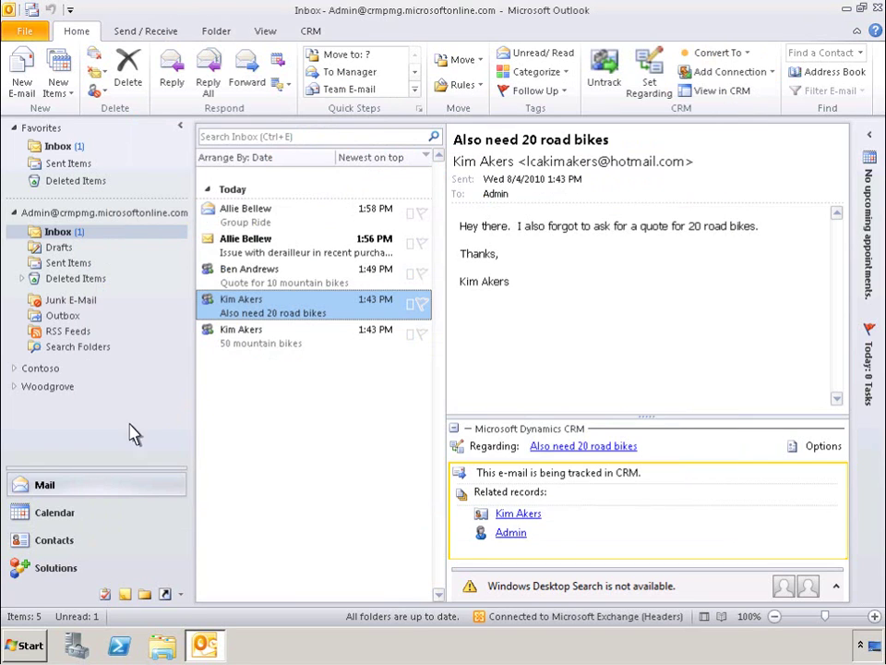
- Go to Woodgrove's sales opportunities and open the Won Opportunities view alongside the open ones
{"action": "left_click", "coordinate": [53, 579]}
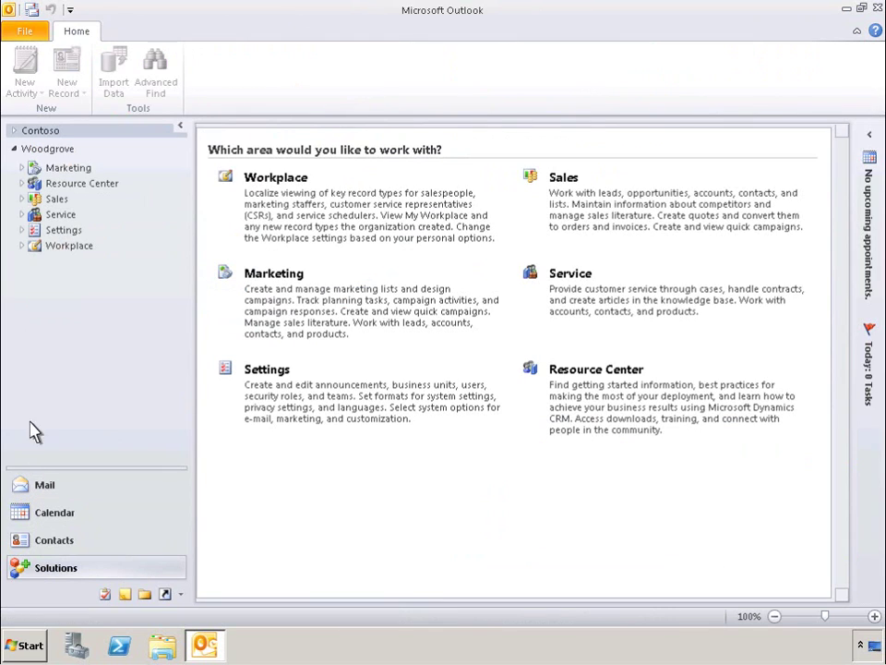
{"action": "left_click", "coordinate": [23, 199]}
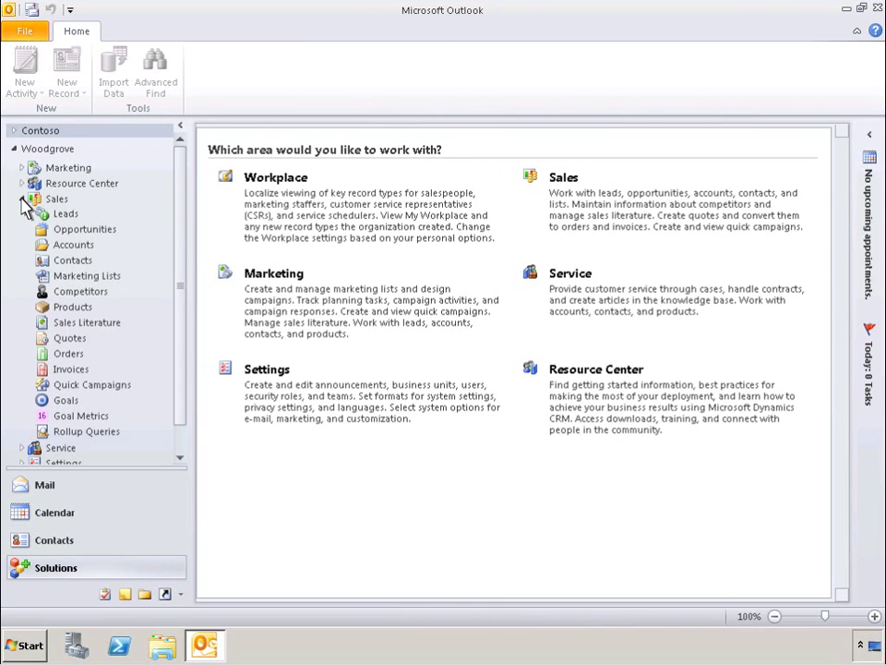
{"action": "left_click", "coordinate": [85, 230]}
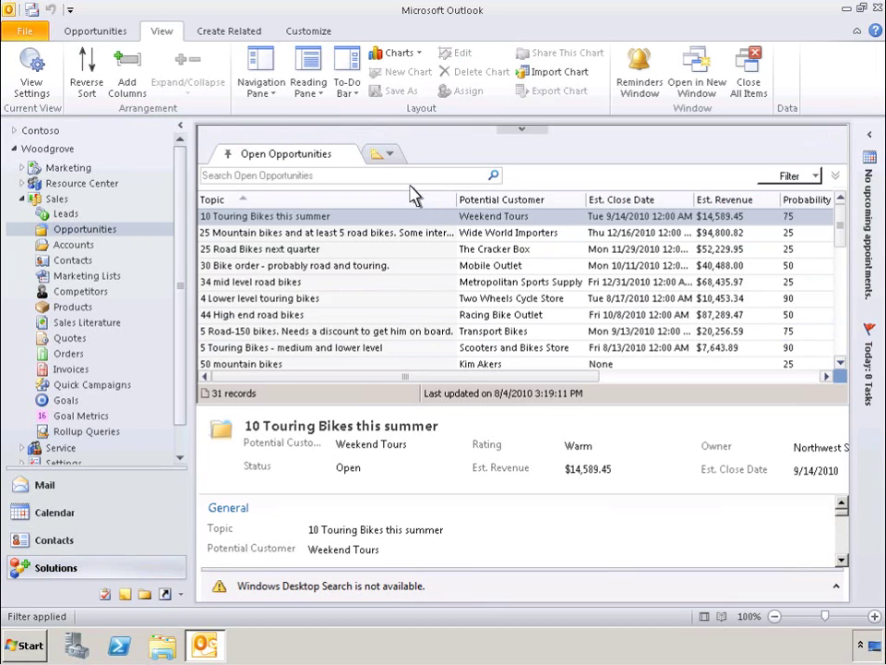
{"action": "left_click", "coordinate": [391, 156]}
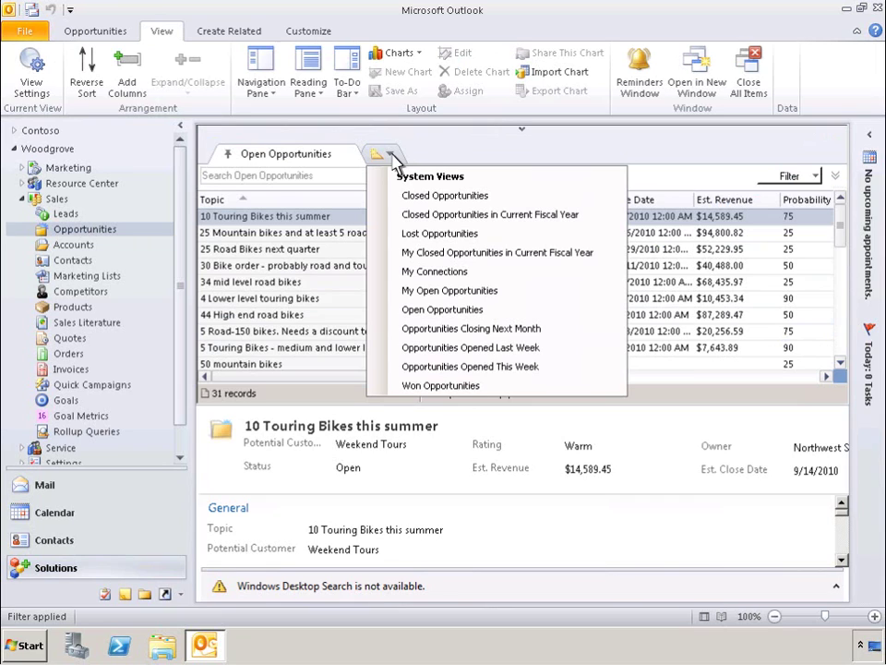
{"action": "left_click", "coordinate": [439, 386]}
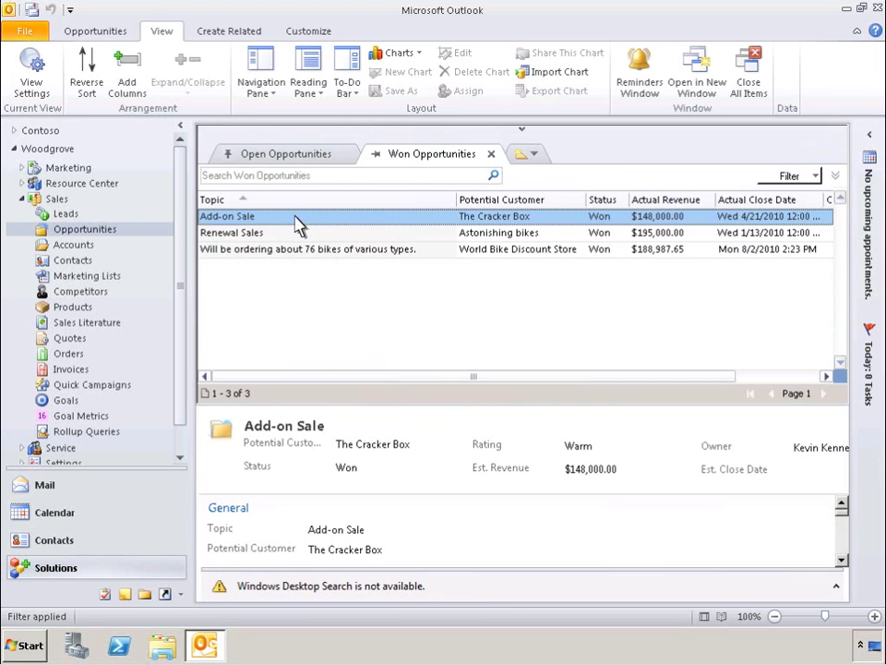
- Flag the "10 Touring Bikes this summer" opportunity in the Open Opportunities view for follow-up today
{"action": "left_click", "coordinate": [281, 156]}
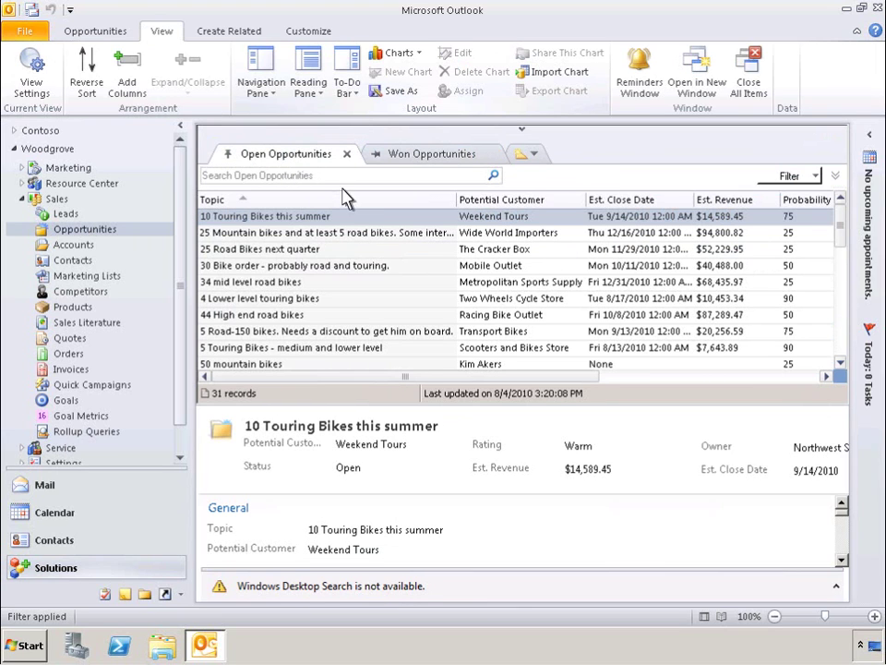
{"action": "right_click", "coordinate": [362, 224]}
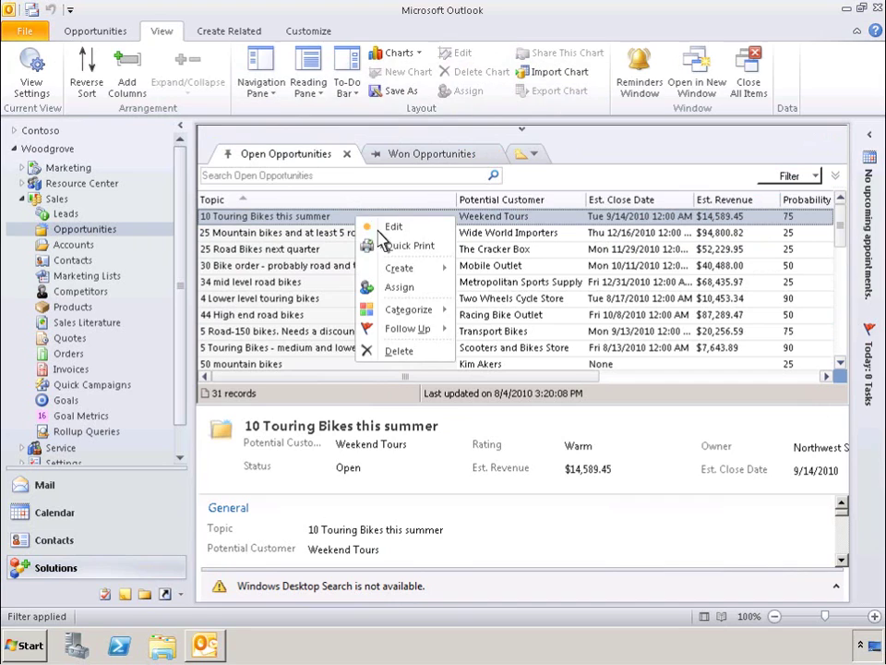
{"action": "mouse_move", "coordinate": [408, 330]}
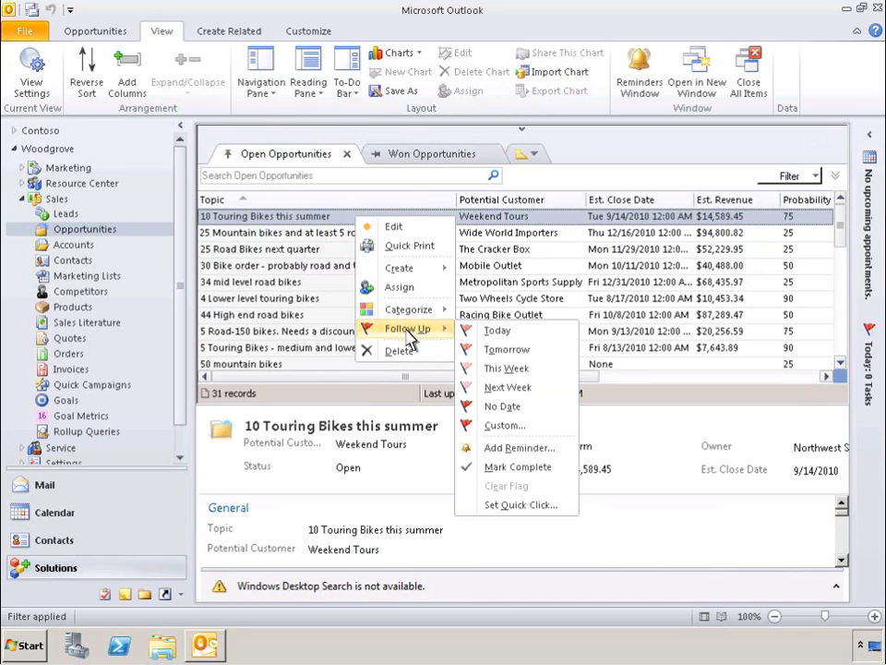
{"action": "left_click", "coordinate": [498, 331]}
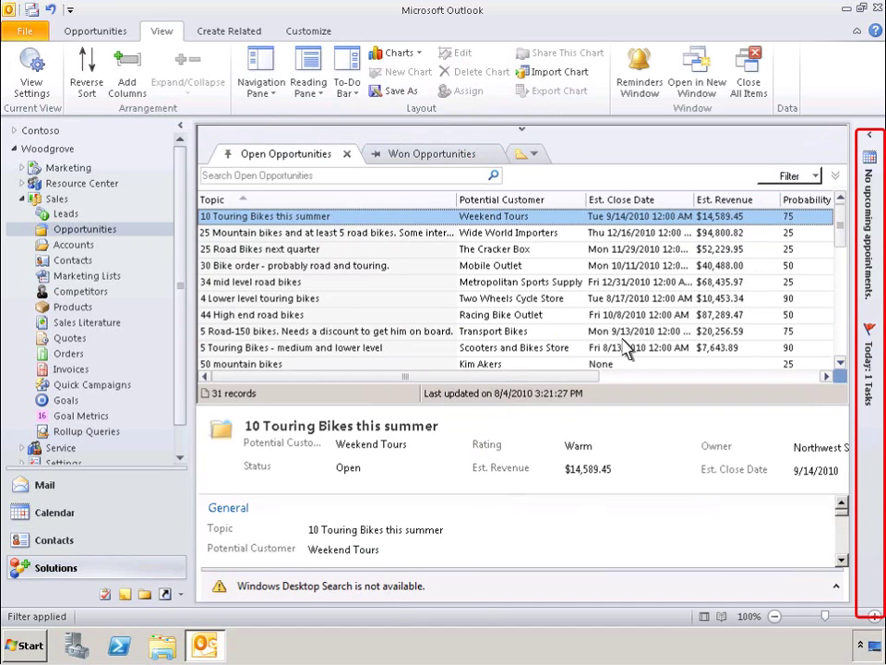
- Check the flagged "10 Touring Bikes this summer" task in the to-do list
{"action": "left_click", "coordinate": [871, 391]}
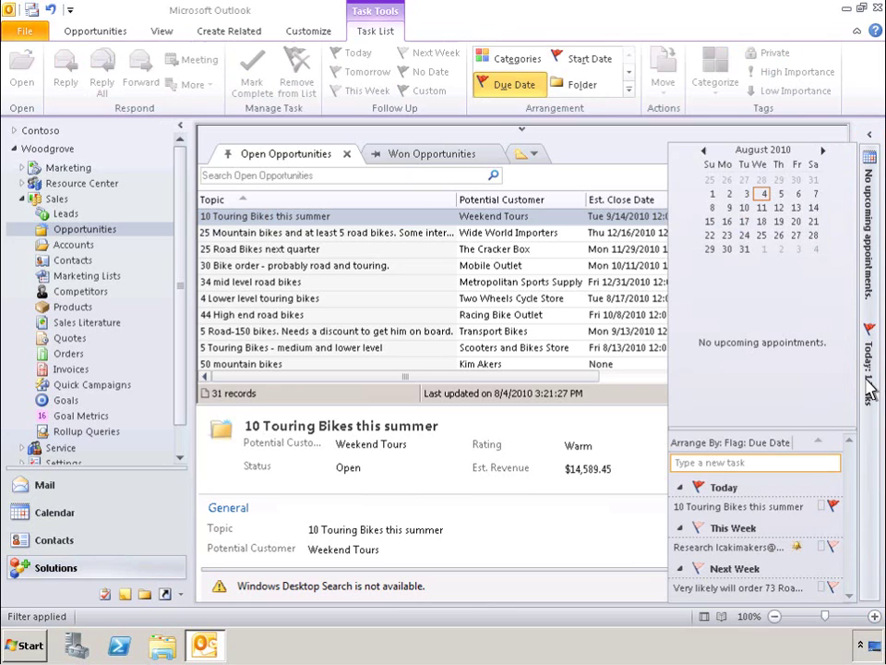
{"action": "left_click", "coordinate": [757, 508]}
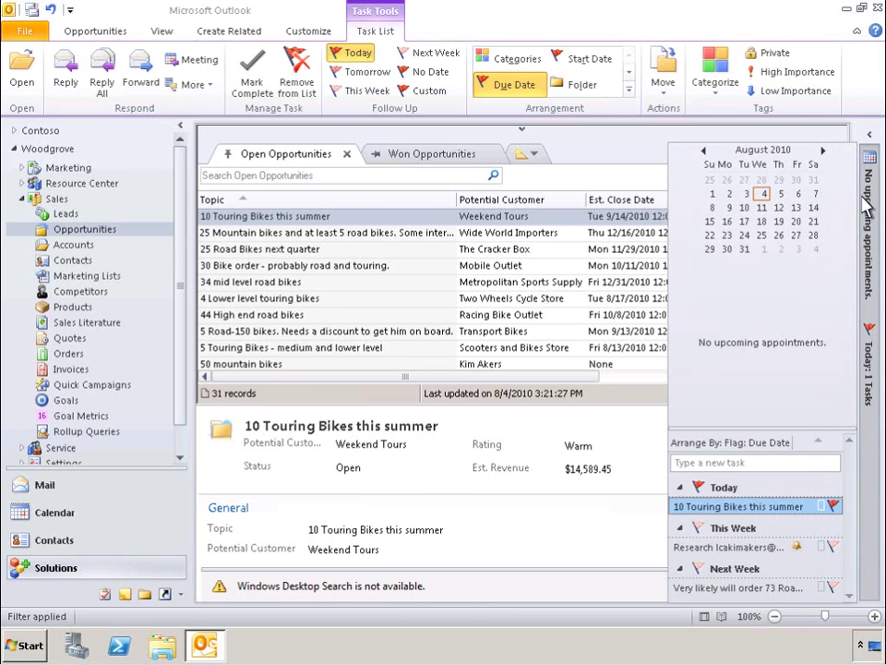
{"action": "left_click", "coordinate": [871, 139]}
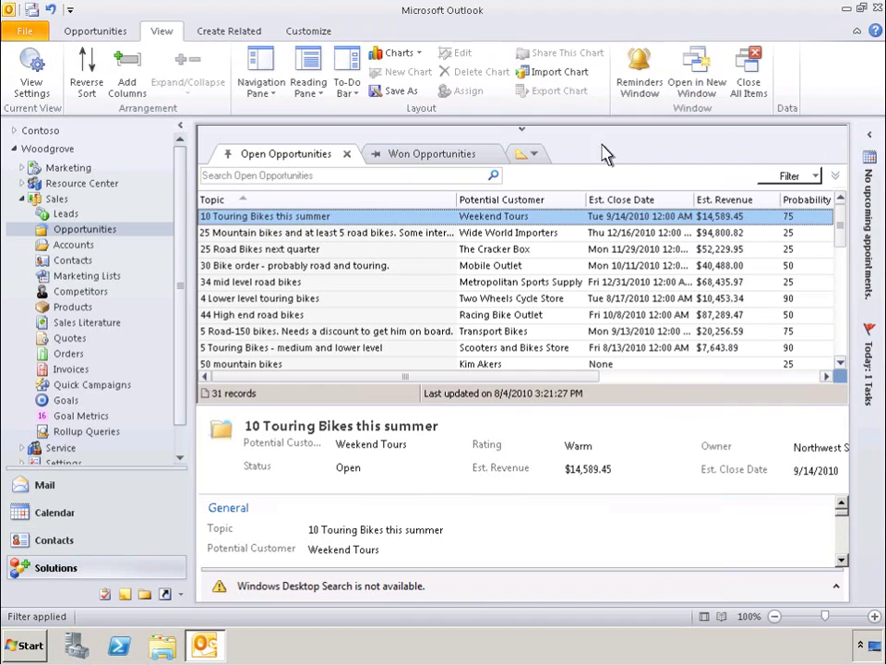
- Open the My Open Opportunities view and remove its E-mail (Potential Customer) and Categories columns
{"action": "left_click", "coordinate": [535, 154]}
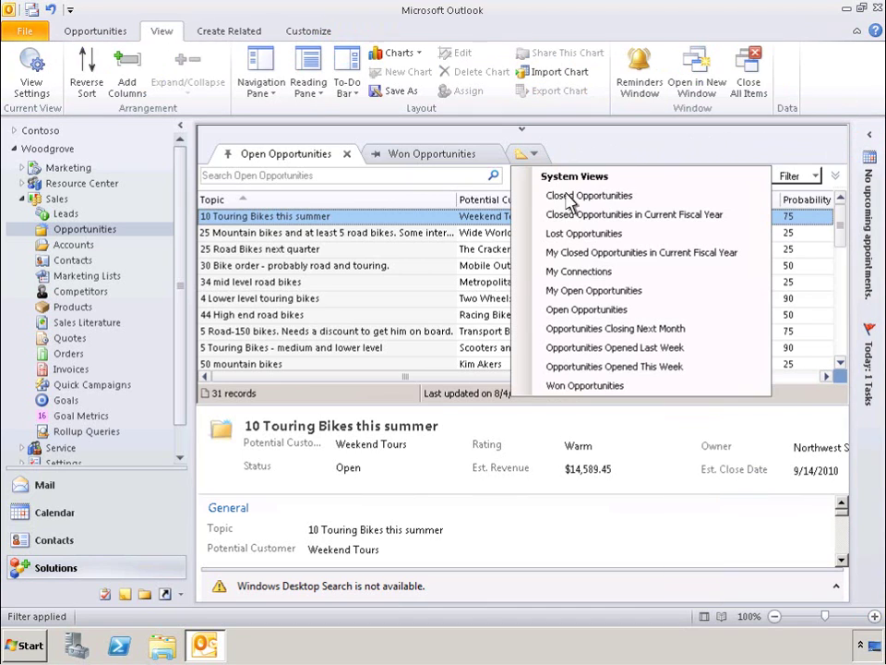
{"action": "left_click", "coordinate": [592, 291]}
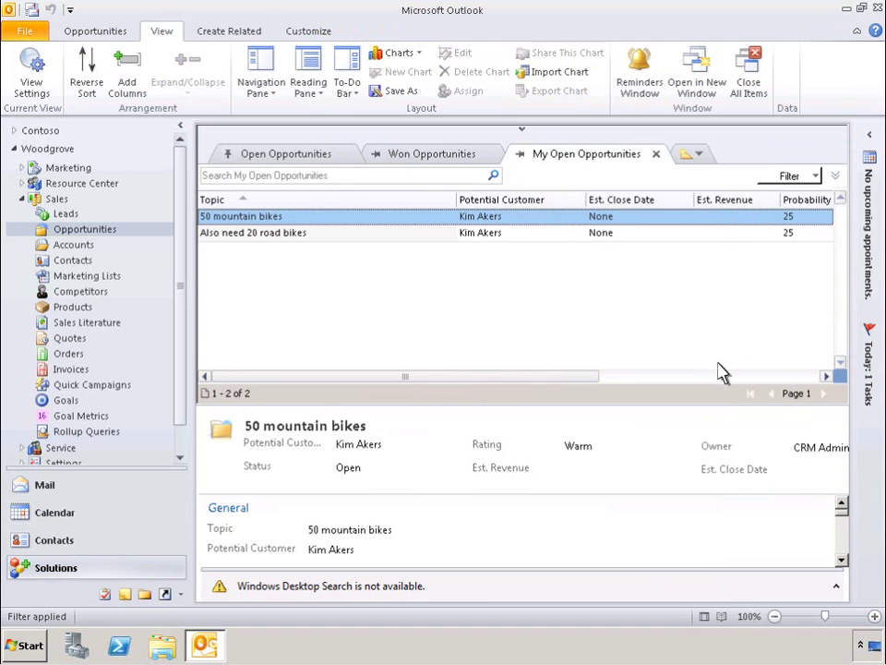
{"action": "left_click", "coordinate": [721, 377]}
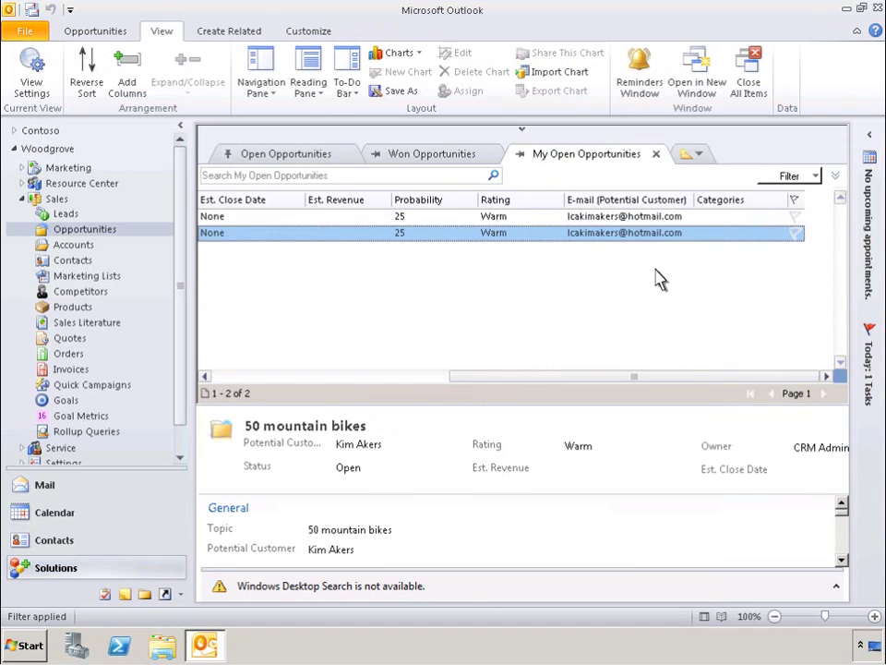
{"action": "right_click", "coordinate": [644, 208]}
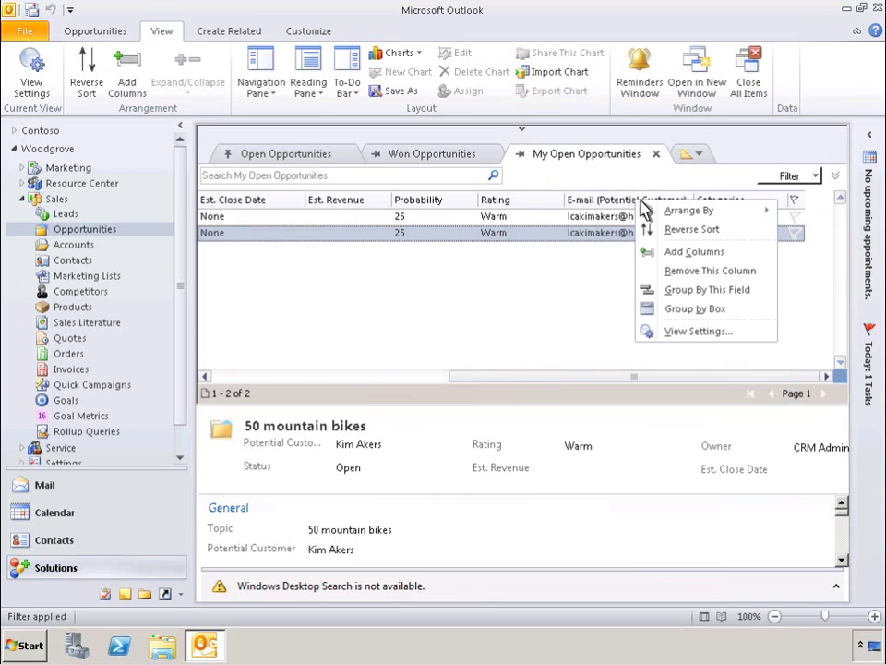
{"action": "left_click", "coordinate": [689, 253]}
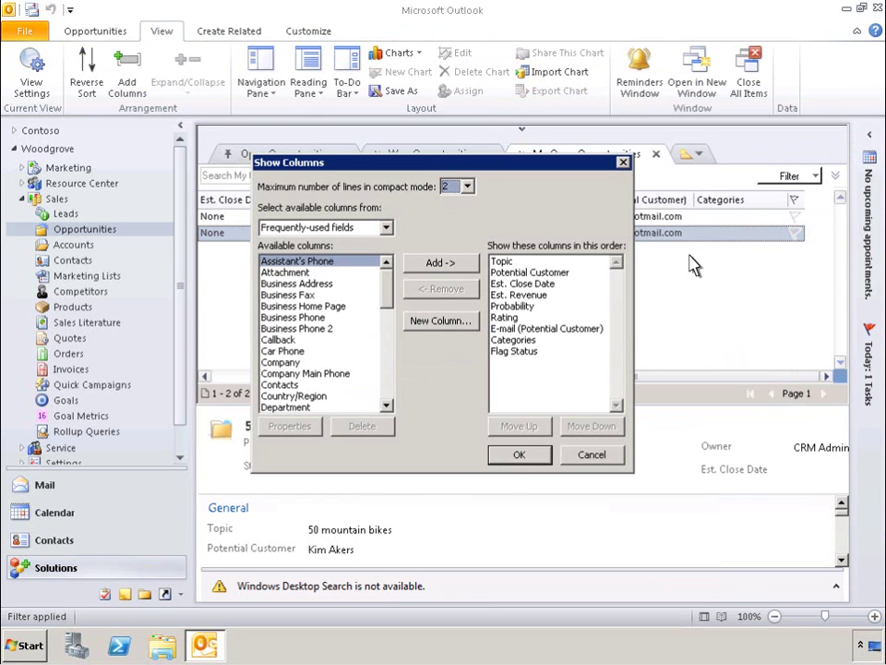
{"action": "left_click", "coordinate": [549, 331]}
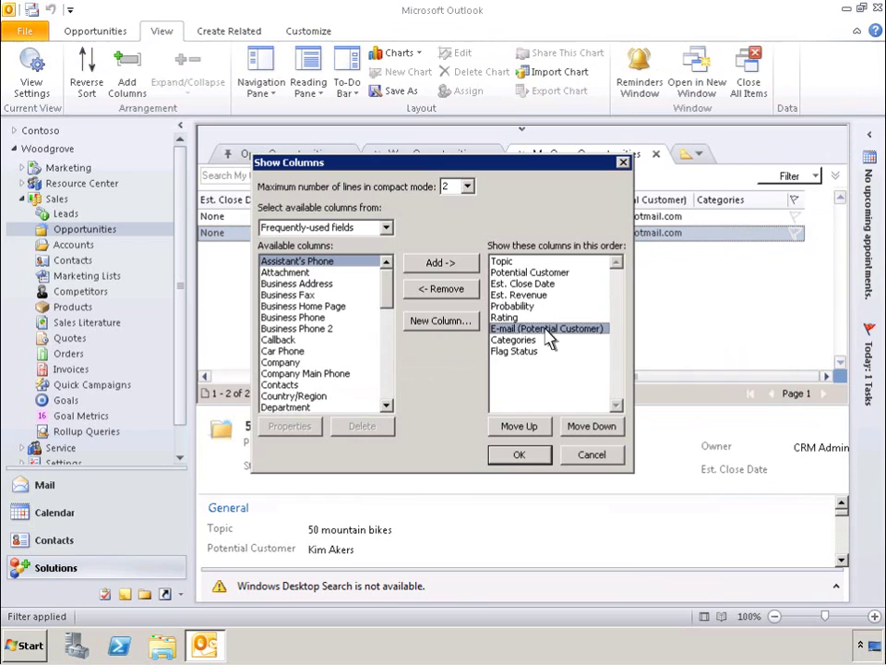
{"action": "left_click", "coordinate": [452, 293]}
{"action": "left_click", "coordinate": [448, 294]}
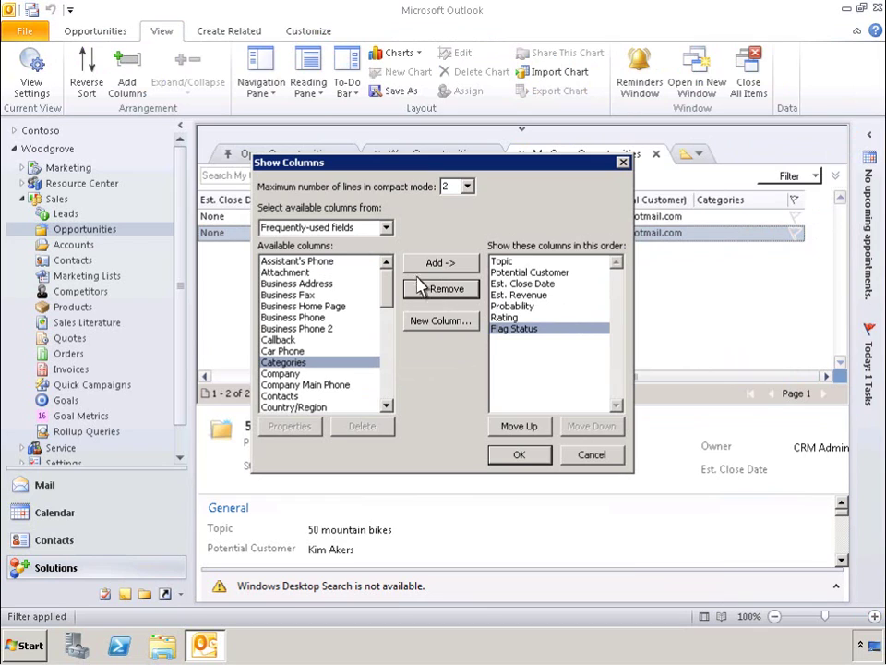
- Add the Pipeline Phase column from the user-defined fields in folder to the My Open Opportunities view and apply the column changes
{"action": "left_click", "coordinate": [386, 228]}
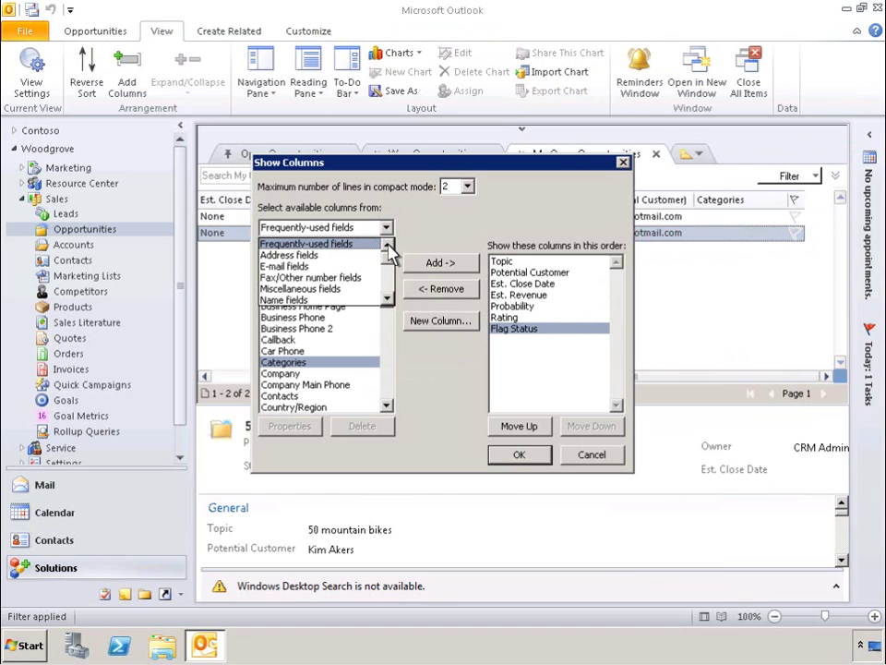
{"action": "left_click", "coordinate": [388, 300]}
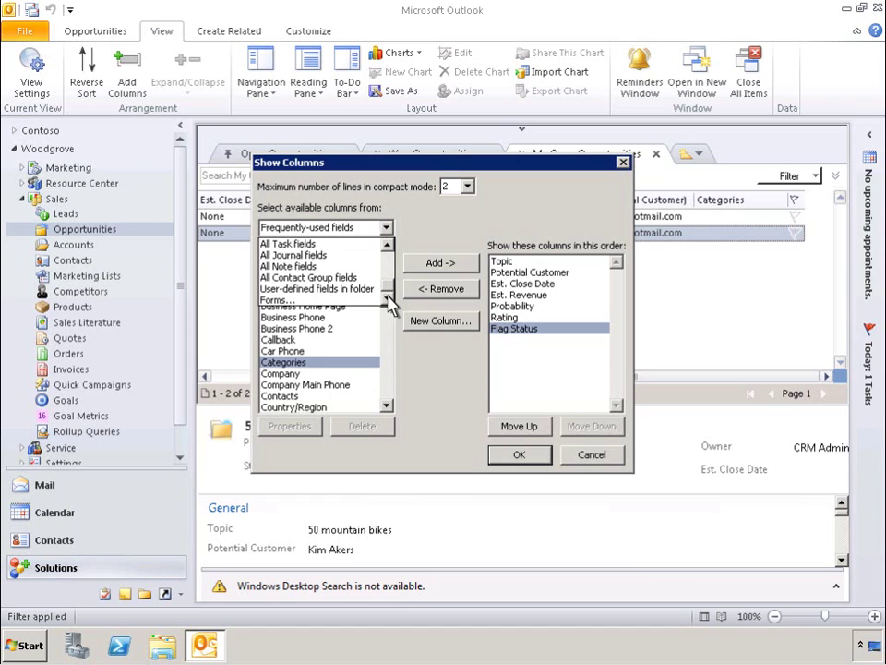
{"action": "left_click", "coordinate": [323, 289]}
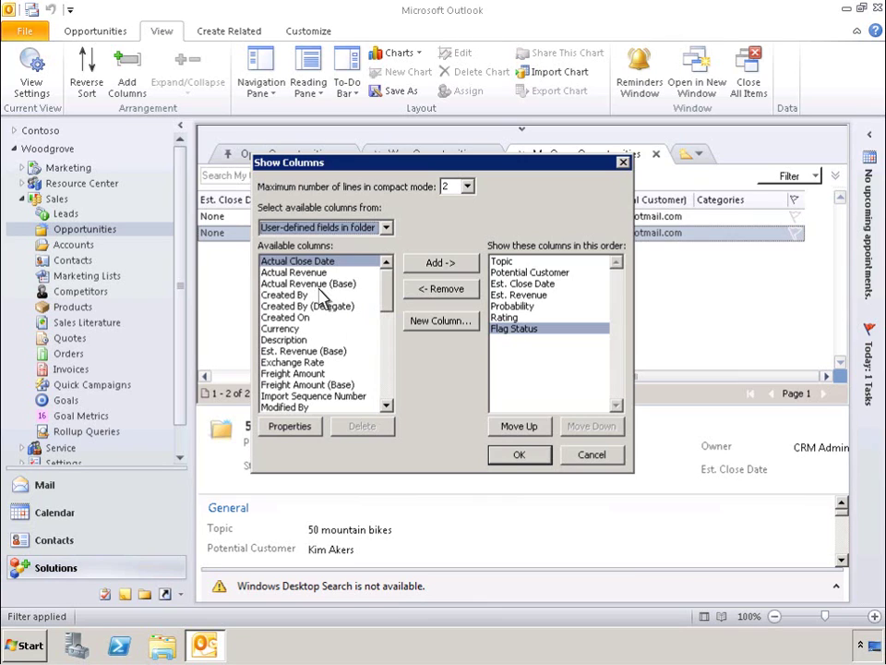
{"action": "left_click", "coordinate": [386, 331]}
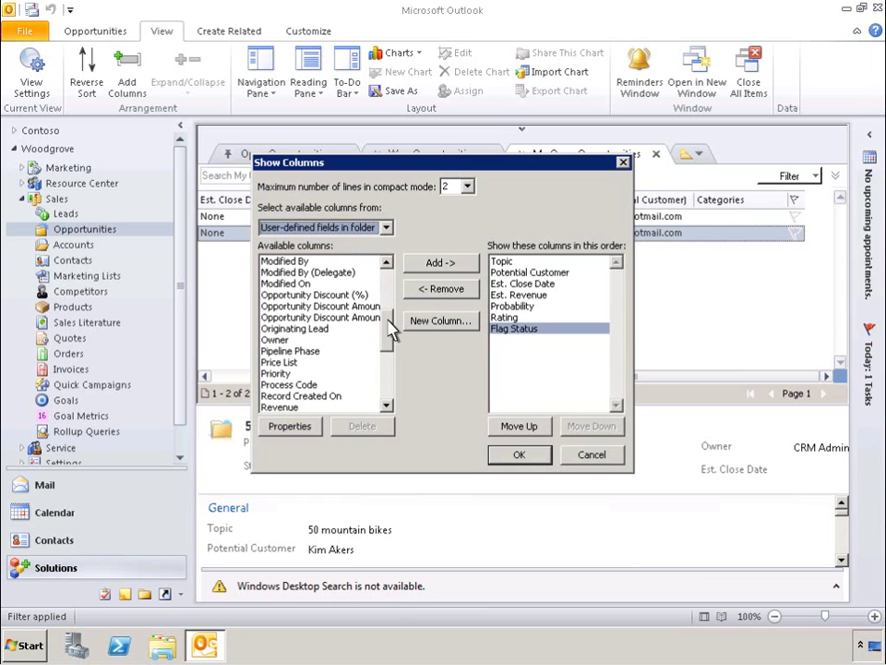
{"action": "left_click", "coordinate": [285, 355]}
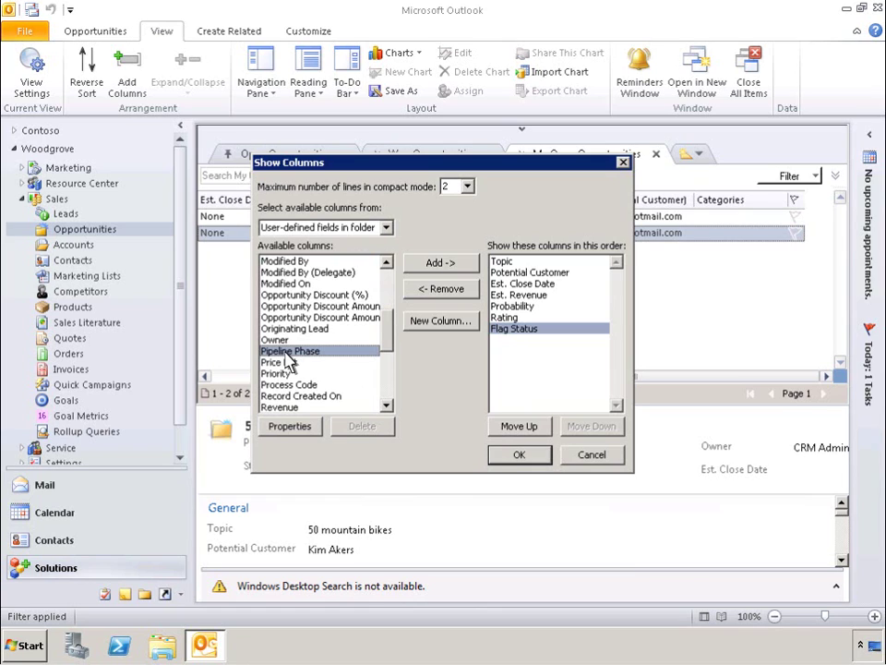
{"action": "left_click", "coordinate": [441, 264]}
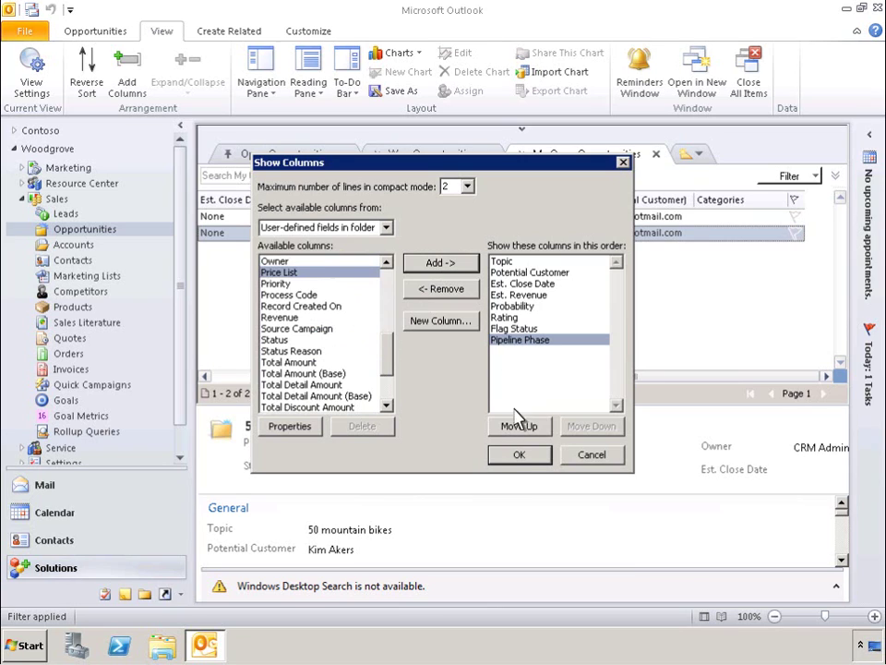
{"action": "left_click", "coordinate": [519, 456]}
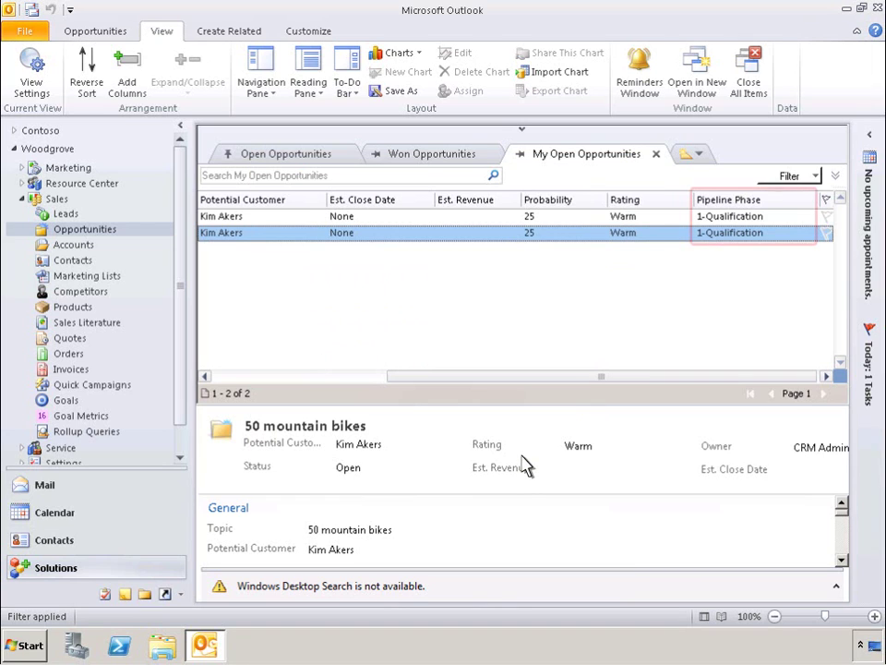